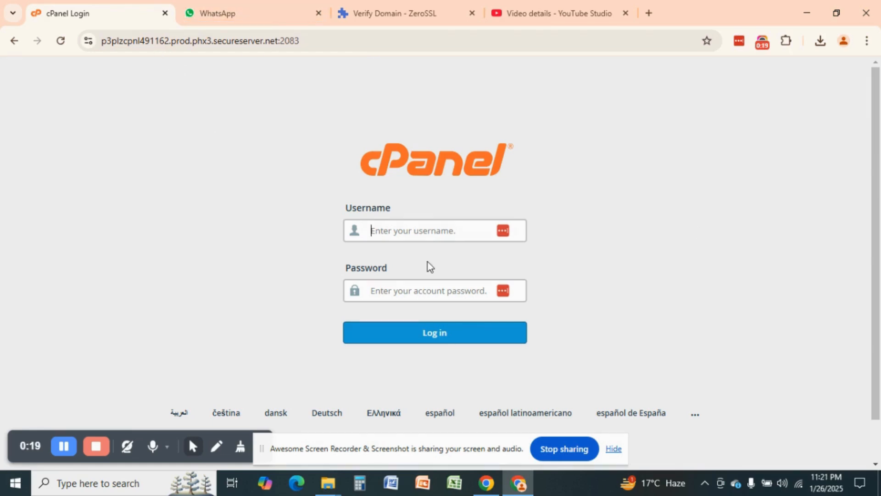
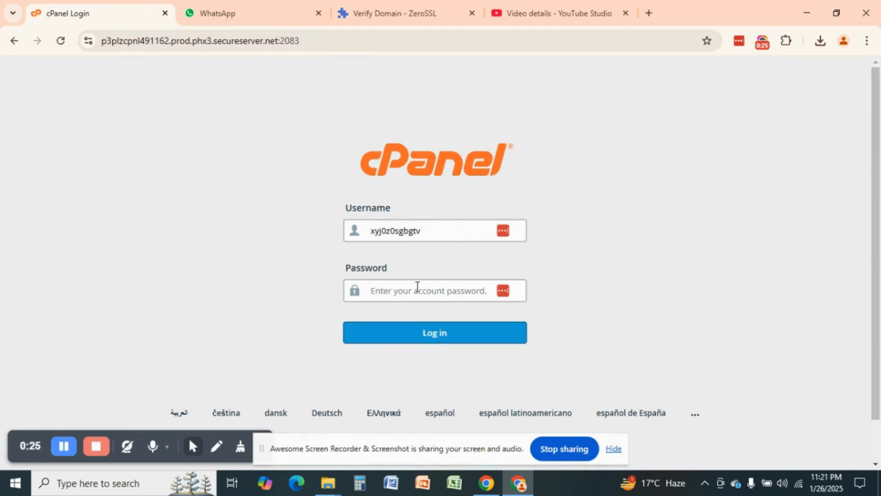
Step: Paste the account username and password into the cPanel login form and sign in
{"action": "key", "text": "ctrl+v"}
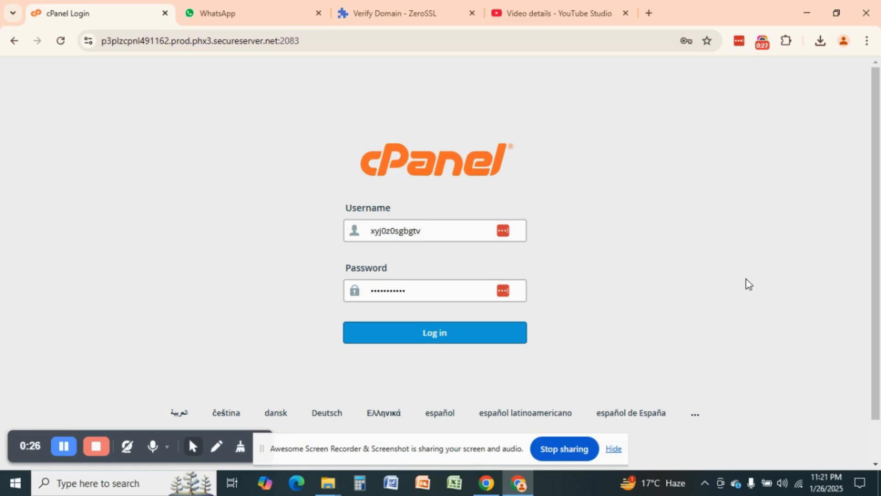
{"action": "left_click", "coordinate": [426, 332]}
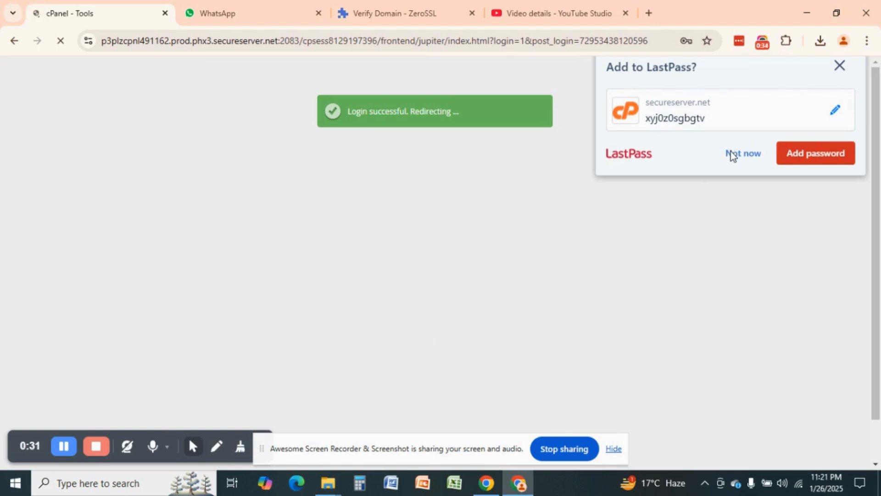
Step: Dismiss the LastPass offer to save the cPanel login
{"action": "left_click", "coordinate": [731, 152]}
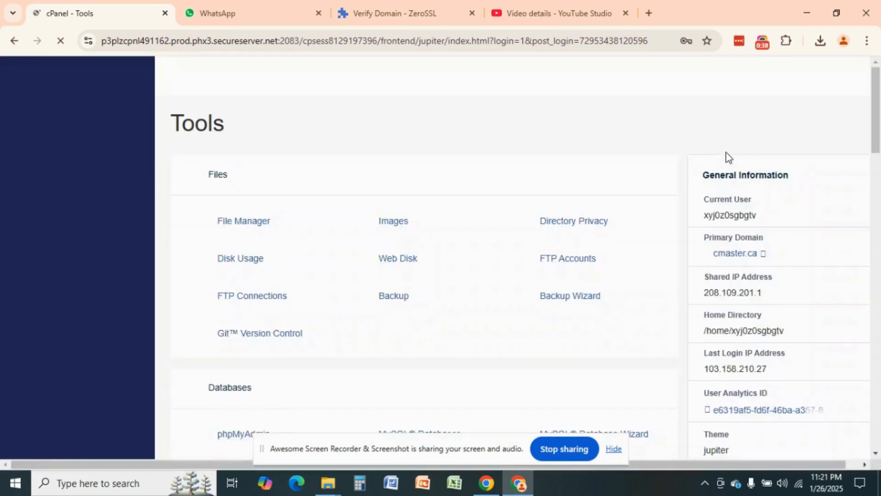
{"action": "scroll", "coordinate": [587, 179], "scroll_direction": "down", "scroll_amount": 5}
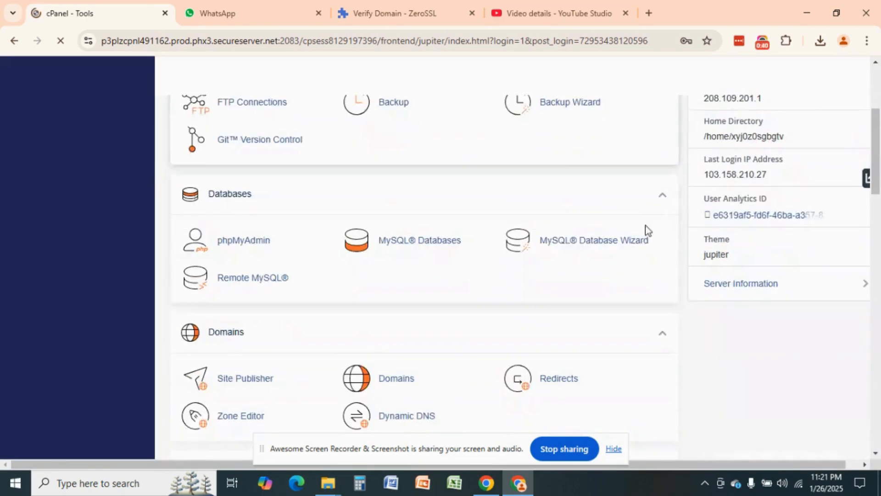
{"action": "scroll", "coordinate": [627, 125], "scroll_direction": "up", "scroll_amount": 1}
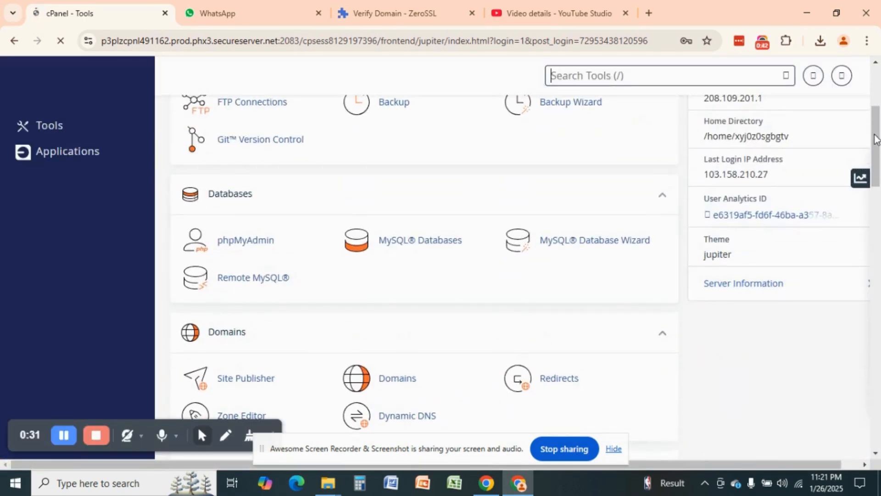
{"action": "left_click_drag", "start_coordinate": [876, 136], "coordinate": [880, 86]}
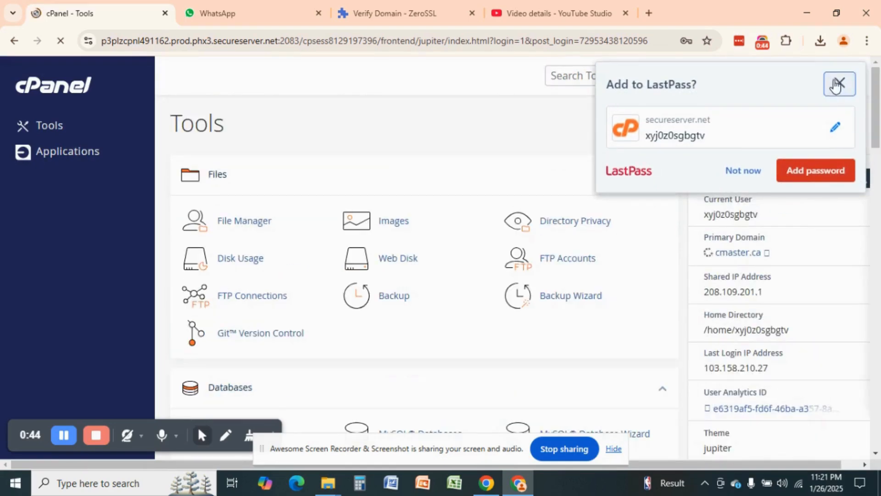
{"action": "left_click", "coordinate": [839, 83]}
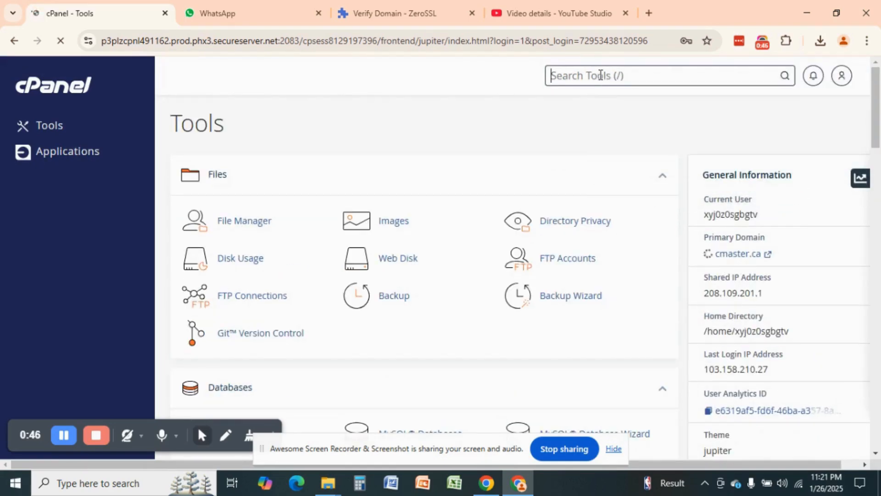
Step: Search the tools for 'ssl' and decline Chrome's save-password prompt
{"action": "type", "text": "ssl"}
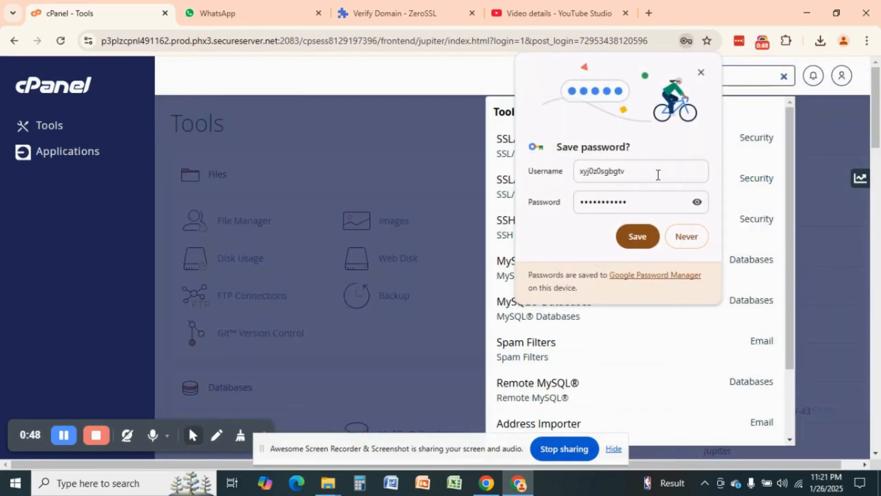
{"action": "left_click", "coordinate": [684, 233]}
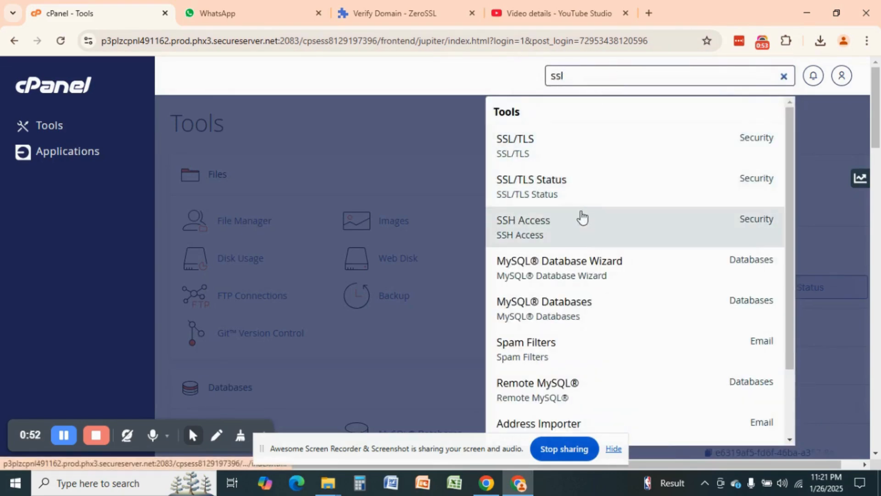
{"action": "scroll", "coordinate": [583, 229], "scroll_direction": "down", "scroll_amount": 1}
{"action": "scroll", "coordinate": [583, 238], "scroll_direction": "up", "scroll_amount": 1}
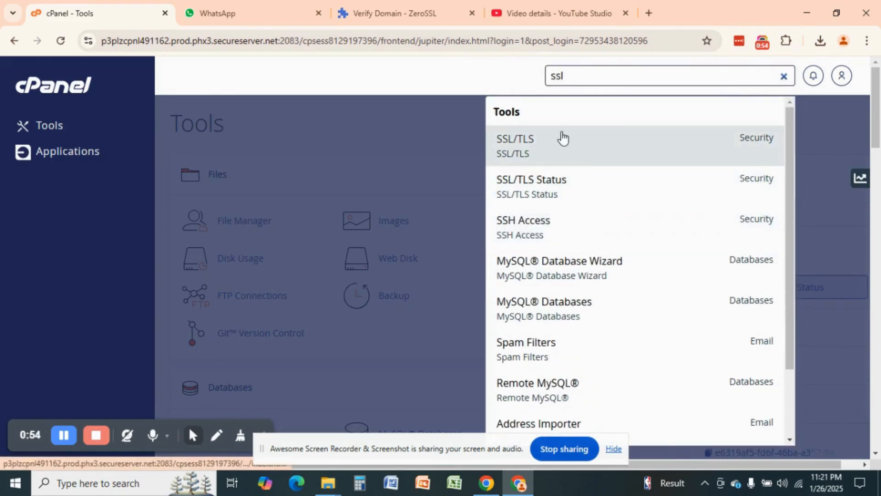
Step: Open the SSL/TLS result and look over its keys, CSRs, certificates and HTTPS sections
{"action": "left_click", "coordinate": [563, 154]}
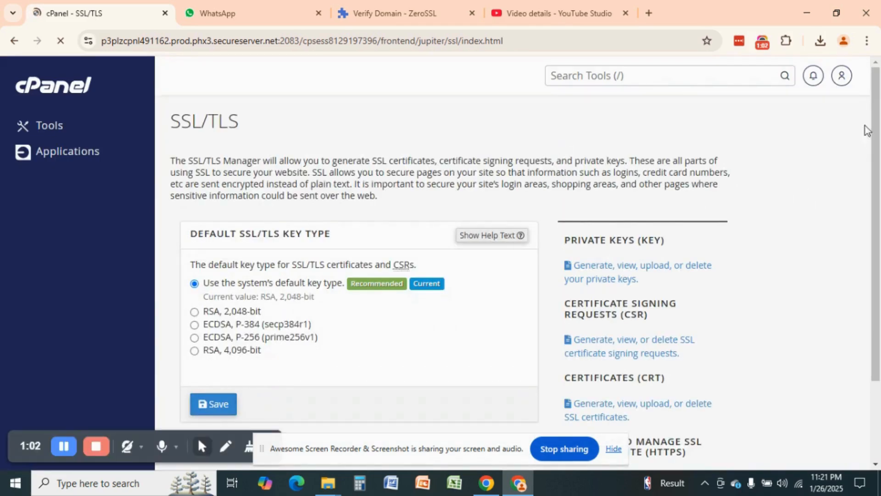
{"action": "scroll", "coordinate": [877, 262], "scroll_direction": "down", "scroll_amount": 3}
{"action": "scroll", "coordinate": [880, 262], "scroll_direction": "up", "scroll_amount": 3}
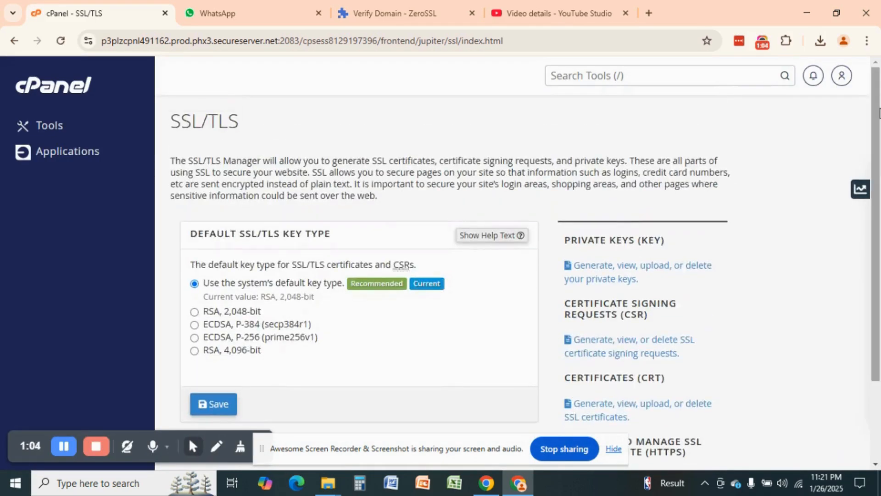
{"action": "scroll", "coordinate": [880, 275], "scroll_direction": "down", "scroll_amount": 3}
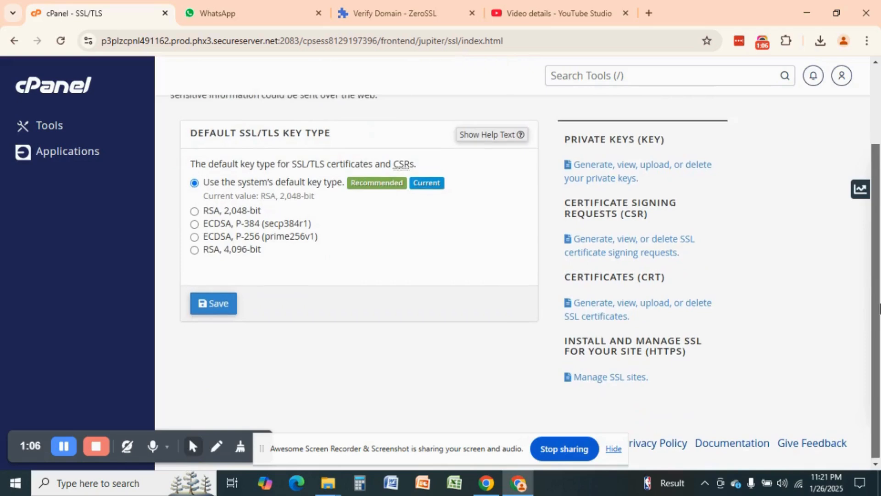
{"action": "scroll", "coordinate": [879, 244], "scroll_direction": "up", "scroll_amount": 3}
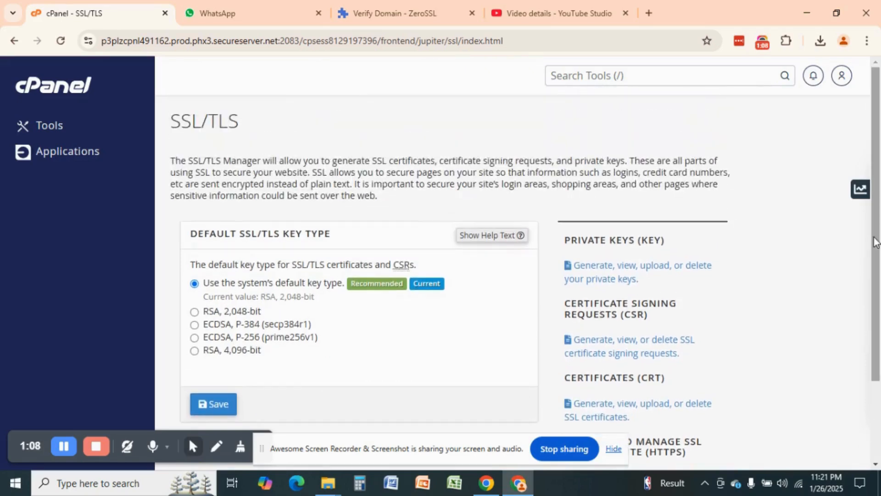
Step: Search tools for 'file', open File Manager, and enter the public_html folder
{"action": "left_click", "coordinate": [667, 79]}
{"action": "type", "text": "file"}
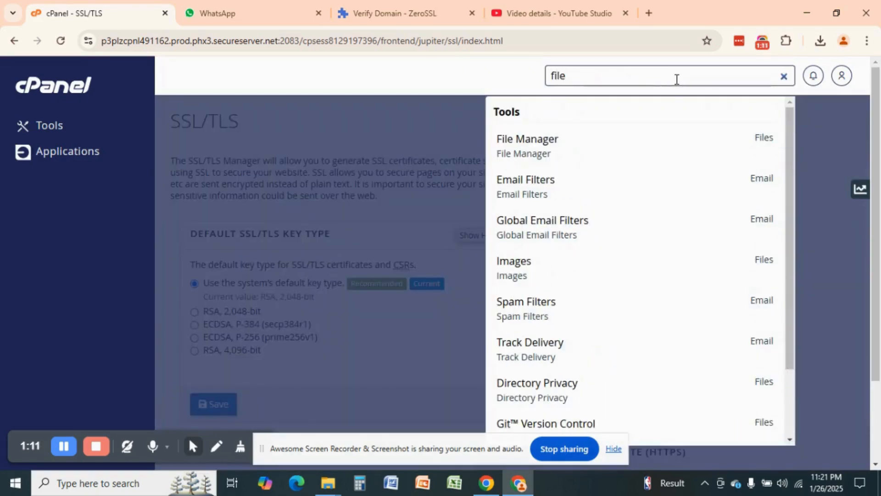
{"action": "left_click", "coordinate": [582, 156]}
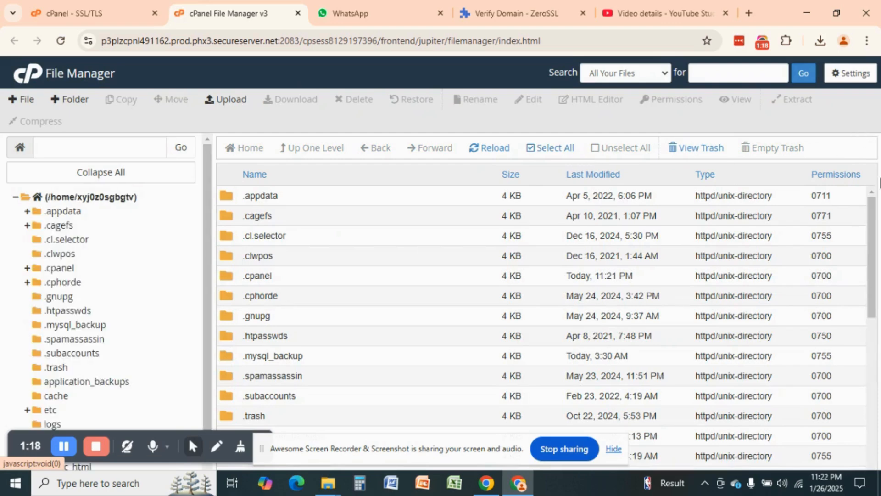
{"action": "scroll", "coordinate": [855, 322], "scroll_direction": "down", "scroll_amount": 5}
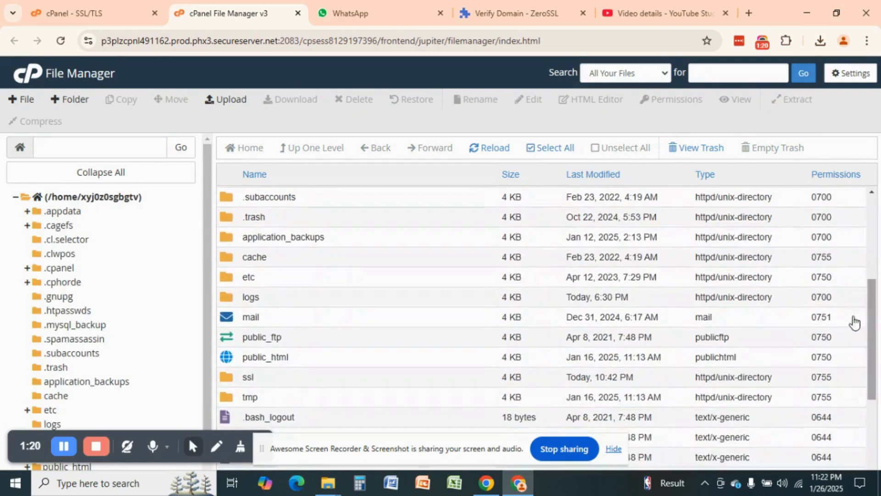
{"action": "double_click", "coordinate": [328, 360]}
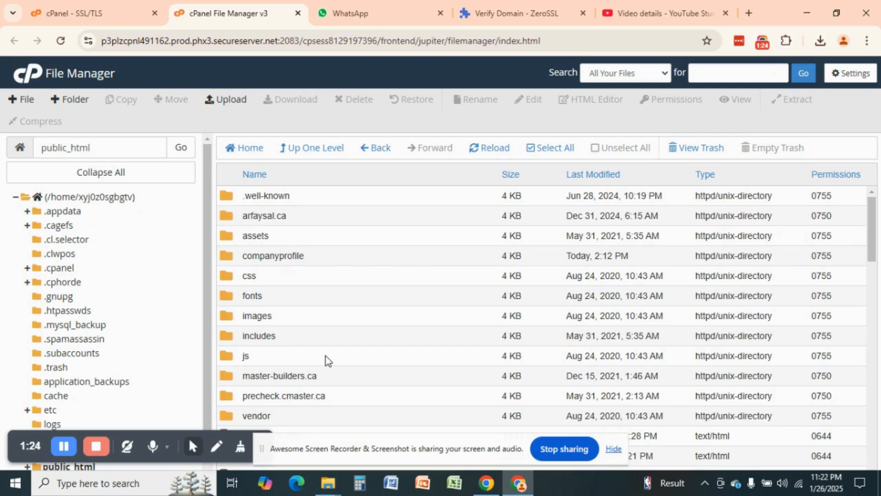
Step: Check the HTTP File Upload verification method for cmaster.ca in ZeroSSL, then return to File Manager
{"action": "left_click", "coordinate": [517, 13]}
{"action": "left_click", "coordinate": [289, 234]}
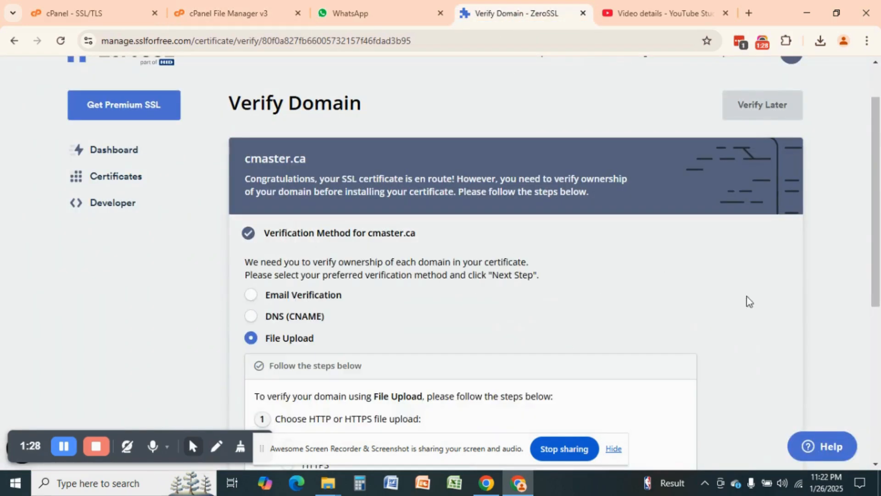
{"action": "scroll", "coordinate": [878, 230], "scroll_direction": "down", "scroll_amount": 3}
{"action": "scroll", "coordinate": [878, 231], "scroll_direction": "down", "scroll_amount": 2}
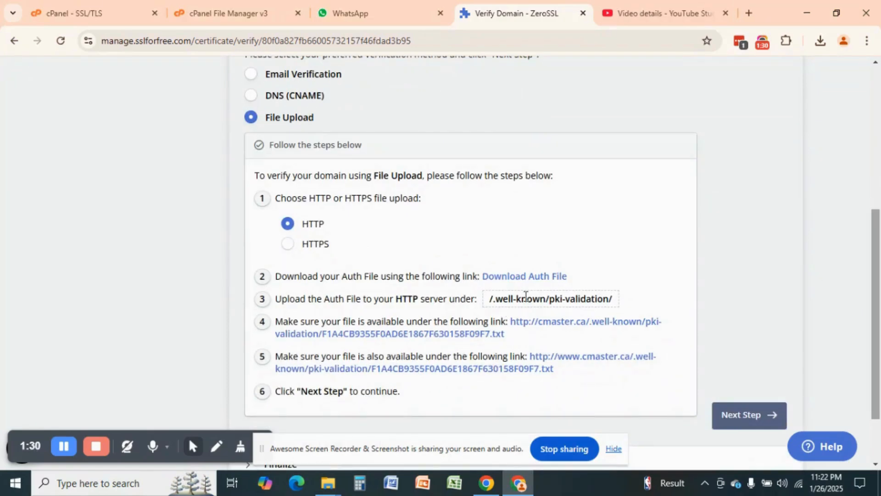
{"action": "left_click", "coordinate": [202, 13]}
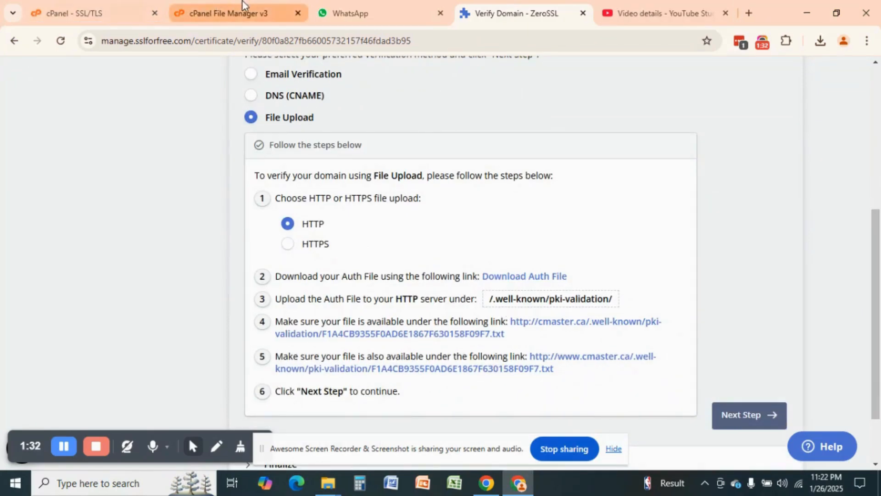
Step: Open .well-known and then pki-validation, cancelling an accidental New Folder dialog along the way
{"action": "left_click", "coordinate": [324, 201]}
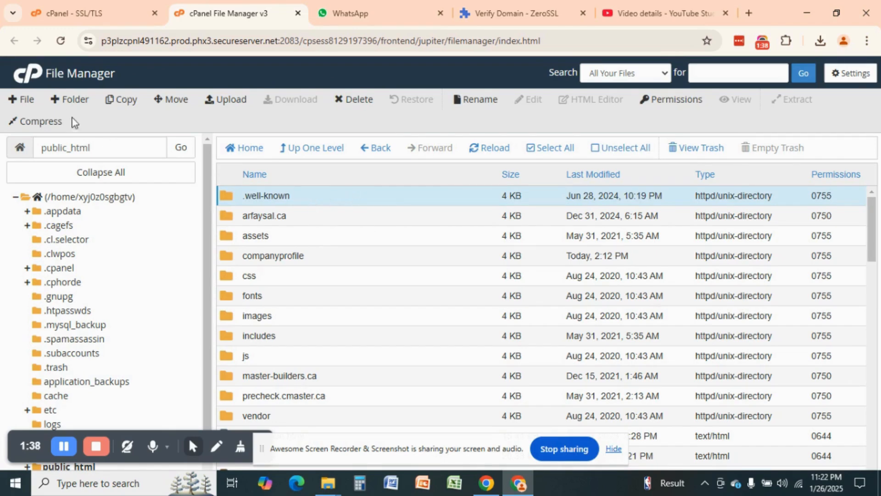
{"action": "left_click", "coordinate": [72, 99]}
{"action": "left_click", "coordinate": [356, 239]}
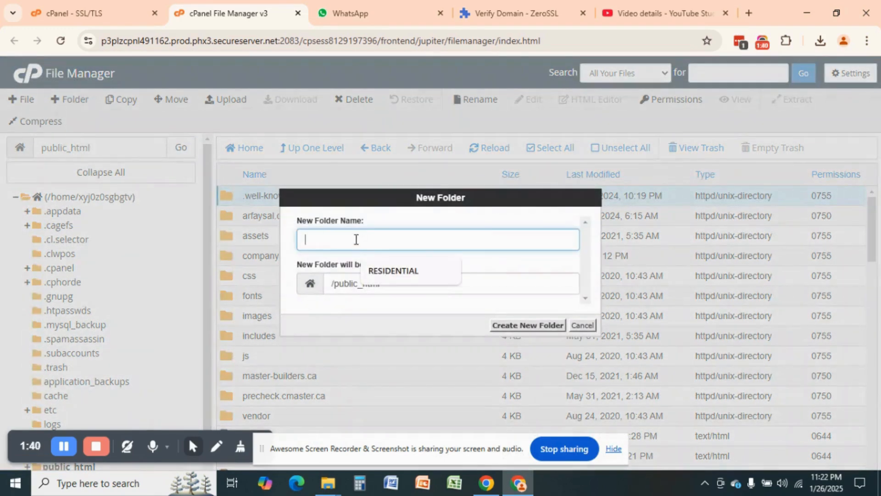
{"action": "left_click", "coordinate": [582, 325]}
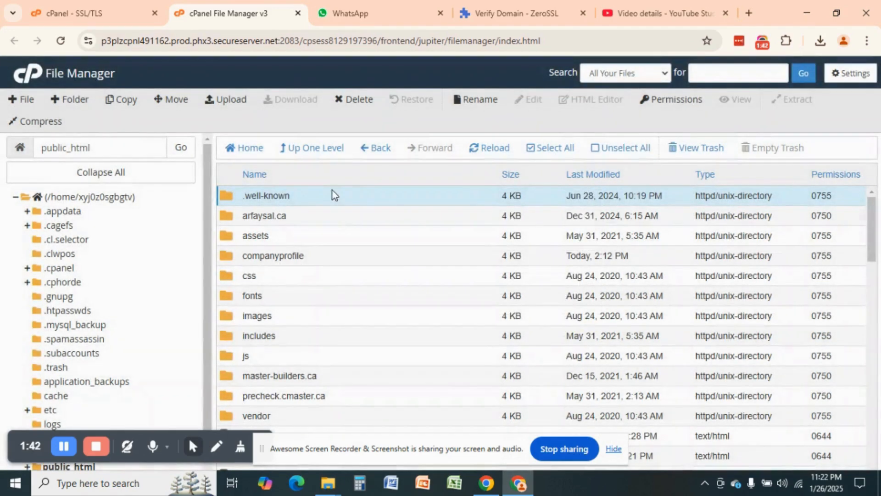
{"action": "double_click", "coordinate": [363, 200]}
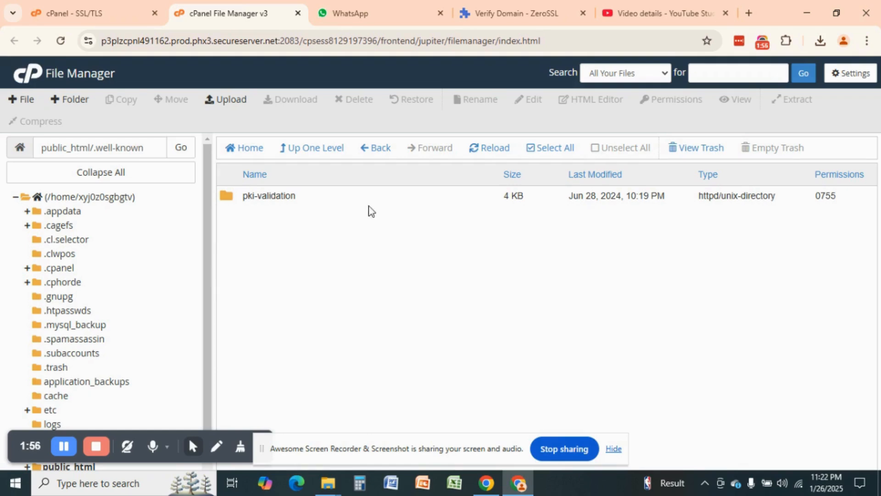
{"action": "left_click", "coordinate": [322, 199]}
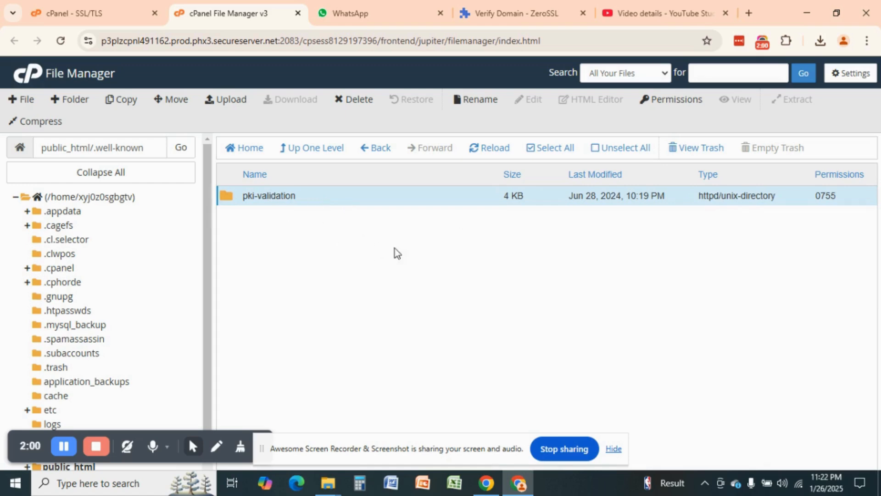
{"action": "double_click", "coordinate": [339, 201]}
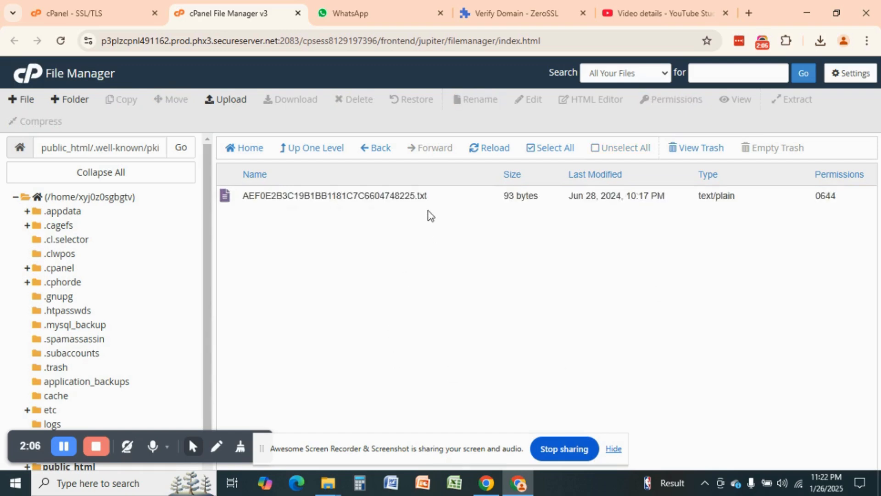
Step: Delete the old 93-byte validation .txt file with 'Skip the trash' ticked
{"action": "left_click", "coordinate": [436, 197]}
{"action": "right_click", "coordinate": [436, 197]}
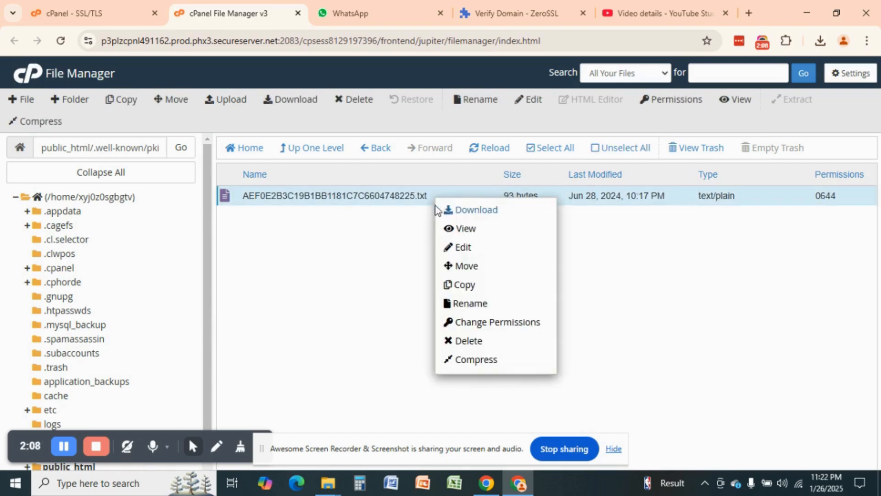
{"action": "left_click", "coordinate": [501, 343]}
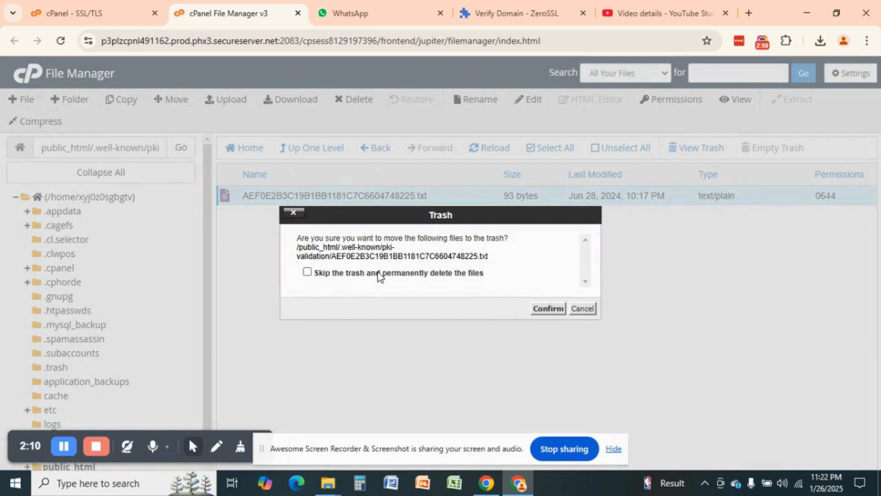
{"action": "left_click", "coordinate": [401, 274]}
{"action": "left_click", "coordinate": [547, 308]}
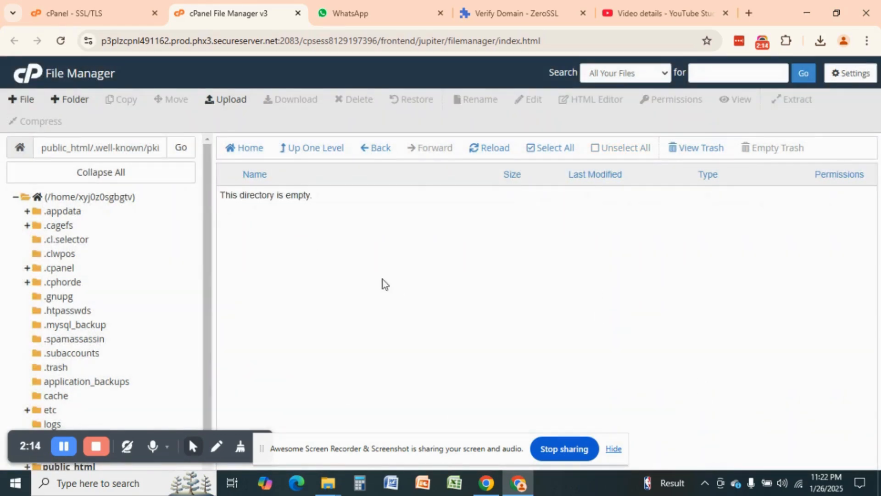
Step: Glance at recent downloads, then start an upload into pki-validation
{"action": "left_click", "coordinate": [819, 42]}
{"action": "left_click", "coordinate": [496, 256]}
{"action": "left_click", "coordinate": [224, 98]}
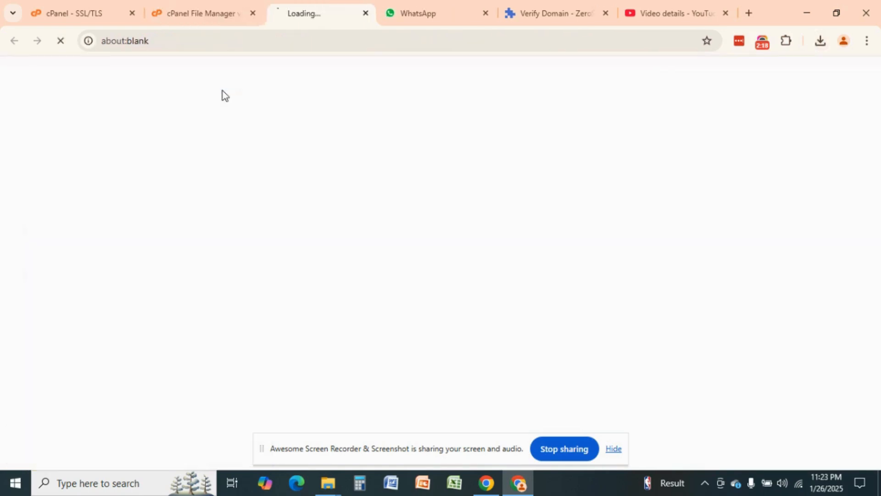
Step: Drag F1A4CB9355F0AD6E1867F630158F09F7.txt from Chrome's downloads into the File Upload drop zone
{"action": "left_click", "coordinate": [820, 50]}
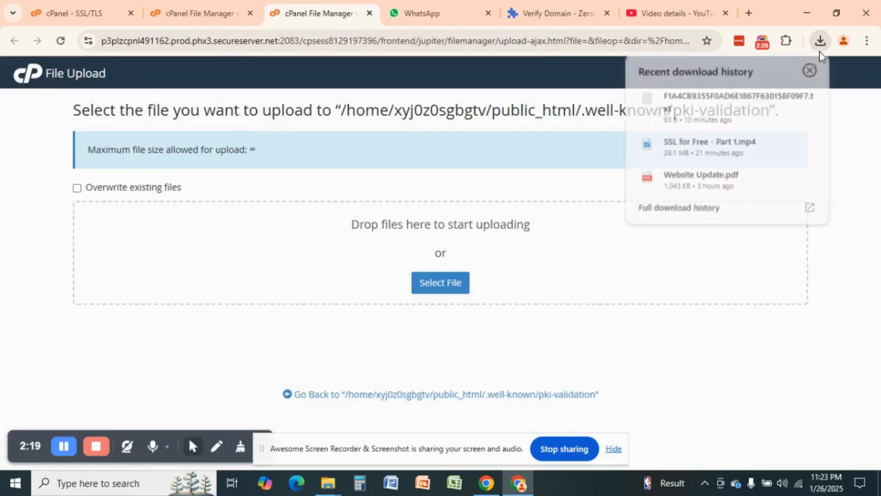
{"action": "left_click_drag", "start_coordinate": [721, 118], "coordinate": [444, 284]}
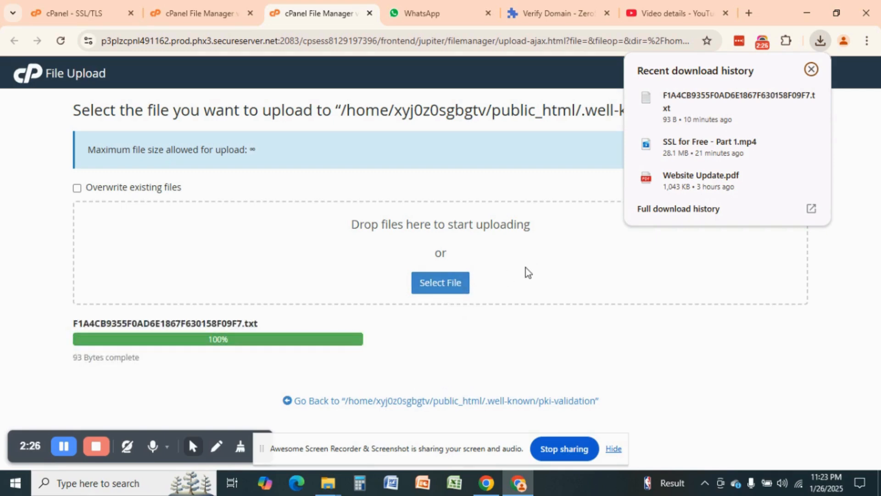
{"action": "left_click", "coordinate": [721, 301]}
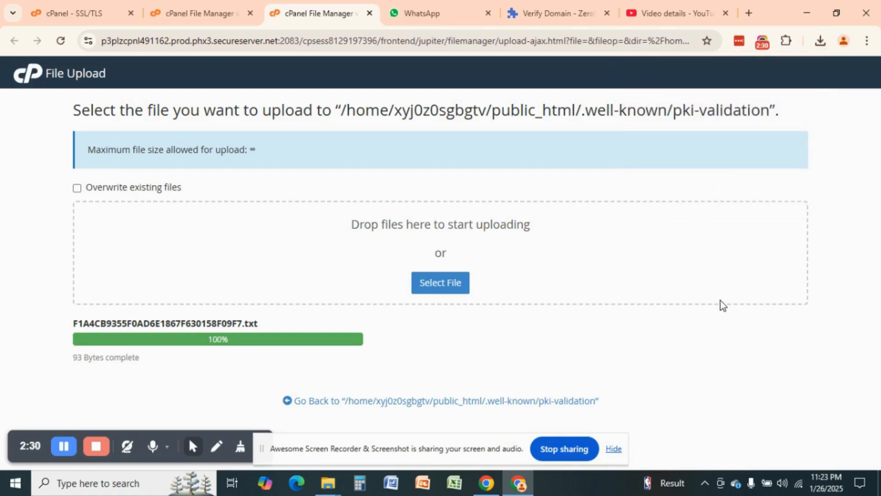
Step: Open the cmaster.ca auth file link from ZeroSSL's step 4 and check its three lines
{"action": "left_click", "coordinate": [542, 9]}
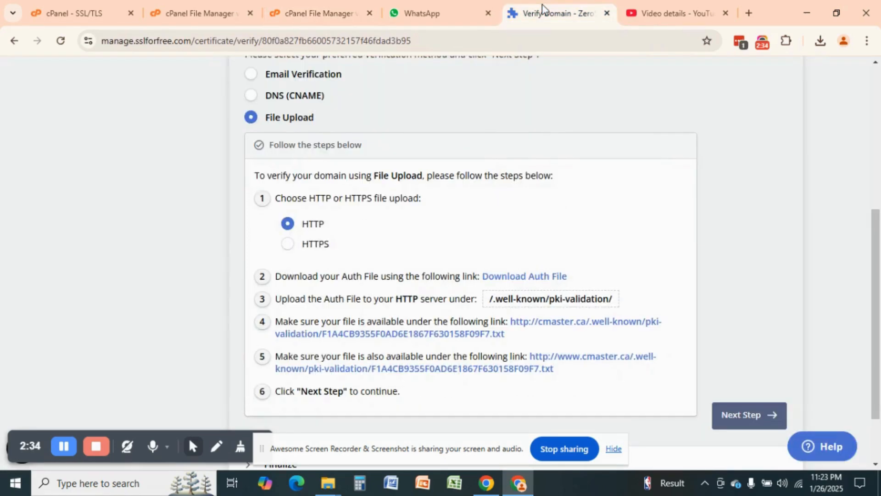
{"action": "scroll", "coordinate": [878, 240], "scroll_direction": "down", "scroll_amount": 2}
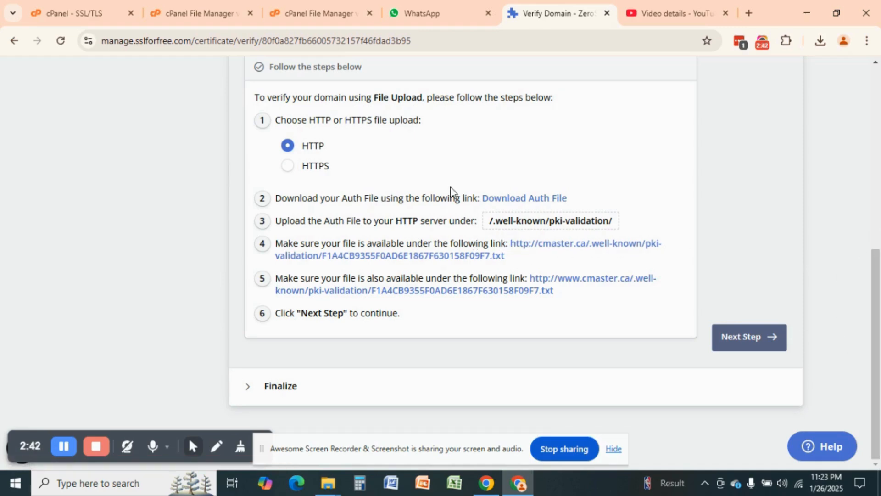
{"action": "left_click", "coordinate": [589, 255]}
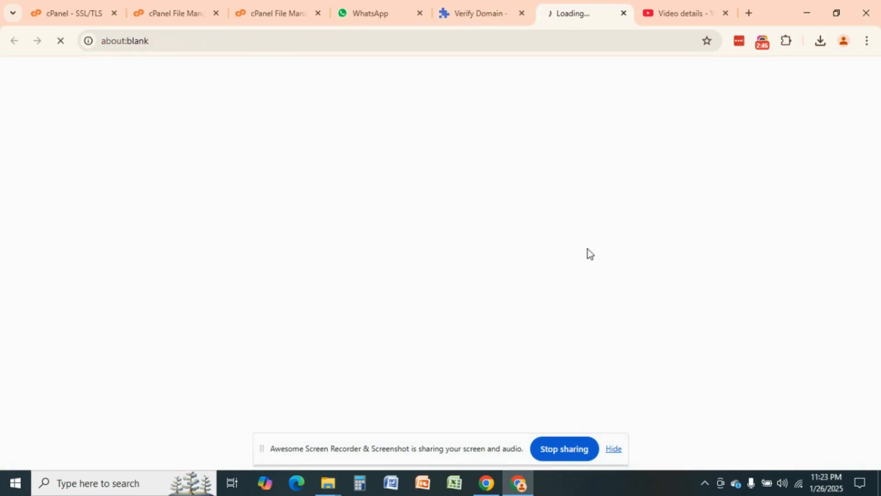
{"action": "left_click_drag", "start_coordinate": [92, 108], "coordinate": [2, 67]}
{"action": "left_click", "coordinate": [129, 139]}
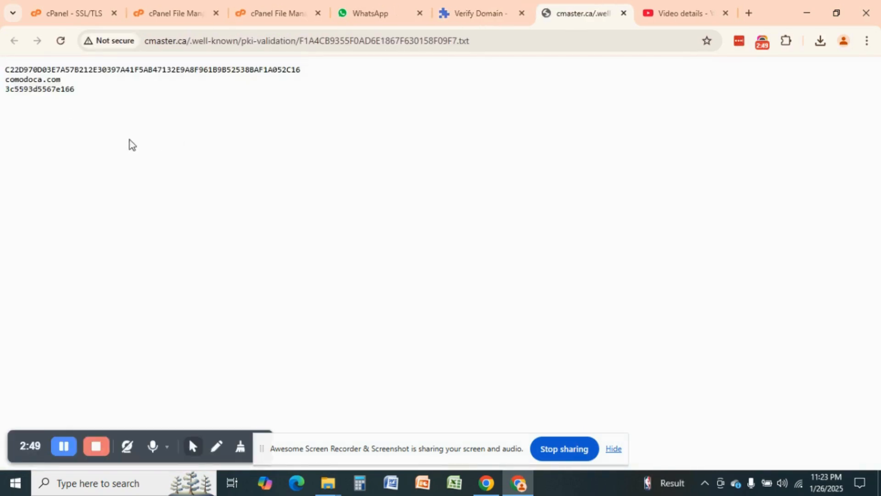
{"action": "left_click", "coordinate": [477, 12]}
{"action": "left_click", "coordinate": [552, 281]}
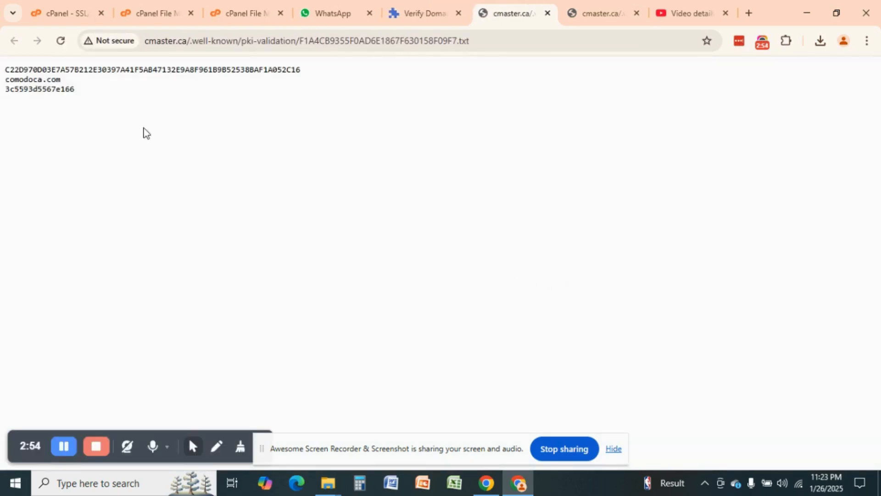
{"action": "left_click_drag", "start_coordinate": [161, 130], "coordinate": [3, 53]}
{"action": "left_click", "coordinate": [134, 141]}
{"action": "left_click_drag", "start_coordinate": [143, 132], "coordinate": [4, 70]}
{"action": "left_click", "coordinate": [485, 205]}
{"action": "left_click", "coordinate": [405, 3]}
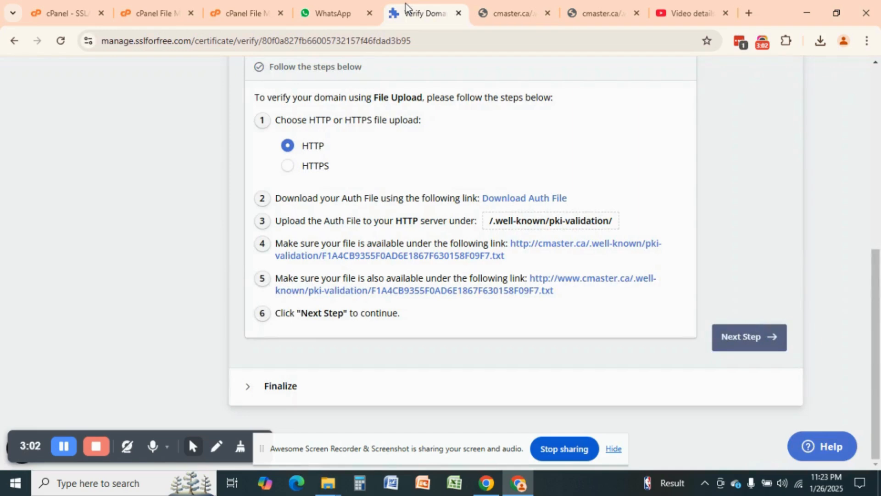
Step: Advance to the finalize step and run Verify Domain for cmaster.ca
{"action": "left_click", "coordinate": [755, 341]}
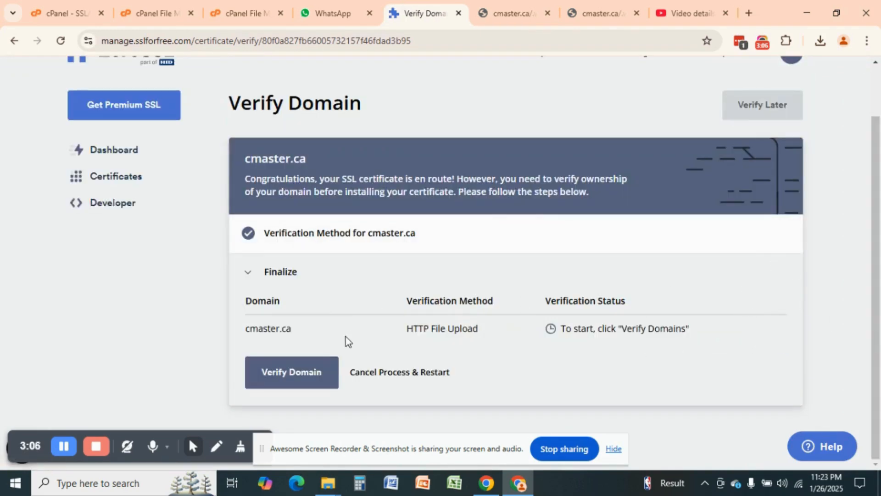
{"action": "left_click", "coordinate": [271, 385]}
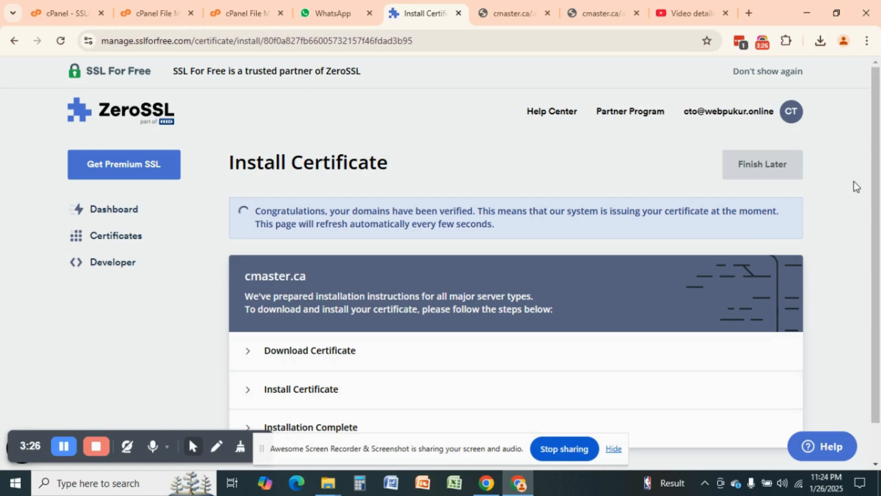
Step: Download the certificate as cmaster.ca.zip and reveal it in the Windows Downloads folder
{"action": "left_click_drag", "start_coordinate": [877, 141], "coordinate": [880, 213]}
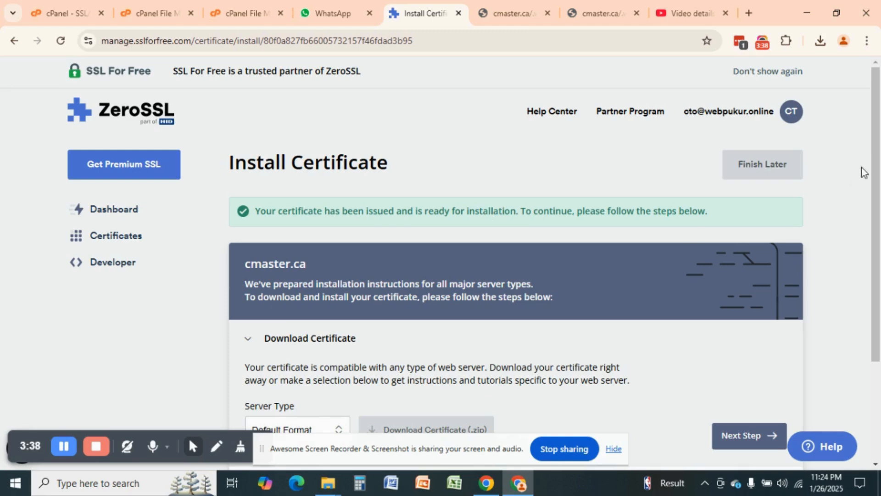
{"action": "scroll", "coordinate": [879, 206], "scroll_direction": "down", "scroll_amount": 2}
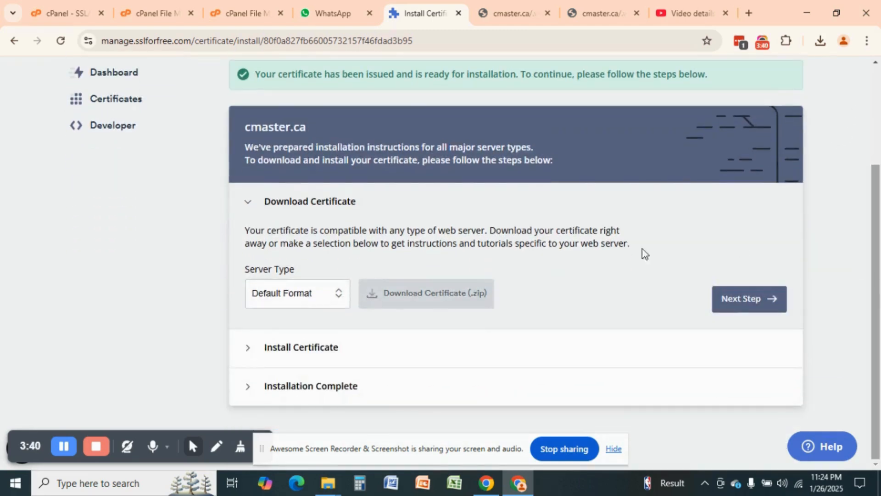
{"action": "left_click", "coordinate": [417, 296]}
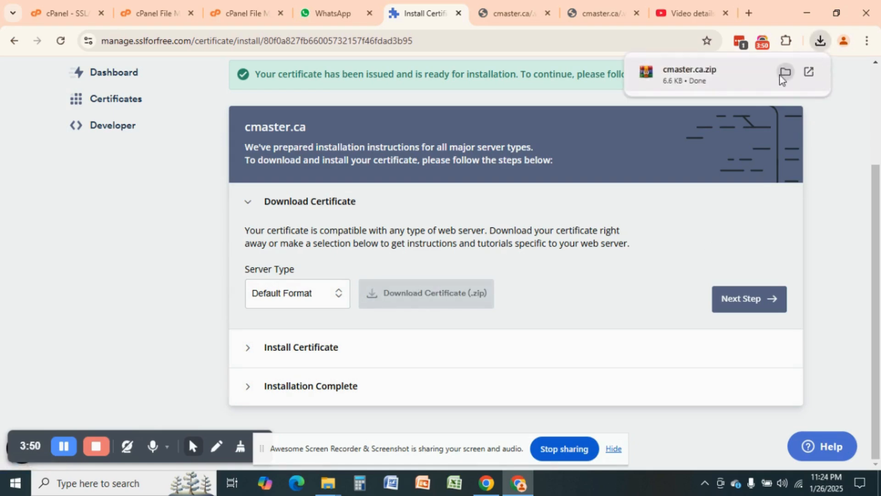
{"action": "left_click", "coordinate": [784, 72]}
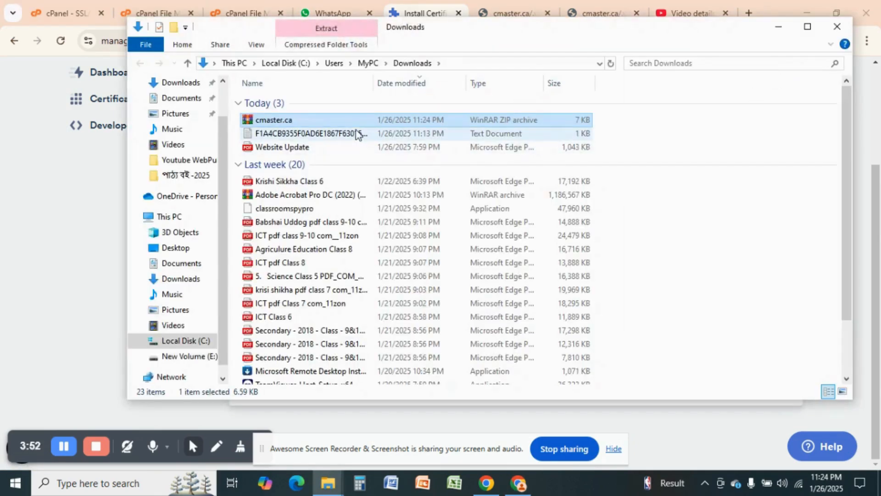
Step: Extract the cmaster.ca zip into a new cmaster.ca folder and open that folder
{"action": "right_click", "coordinate": [288, 123]}
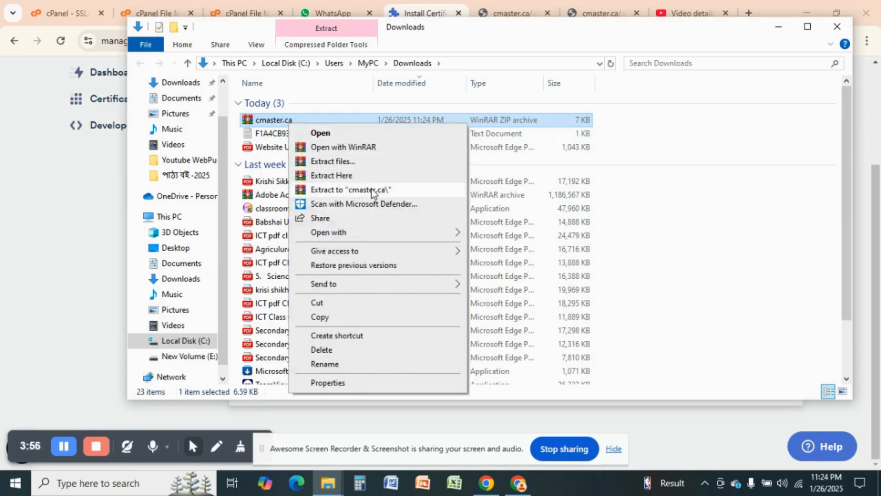
{"action": "left_click", "coordinate": [371, 190]}
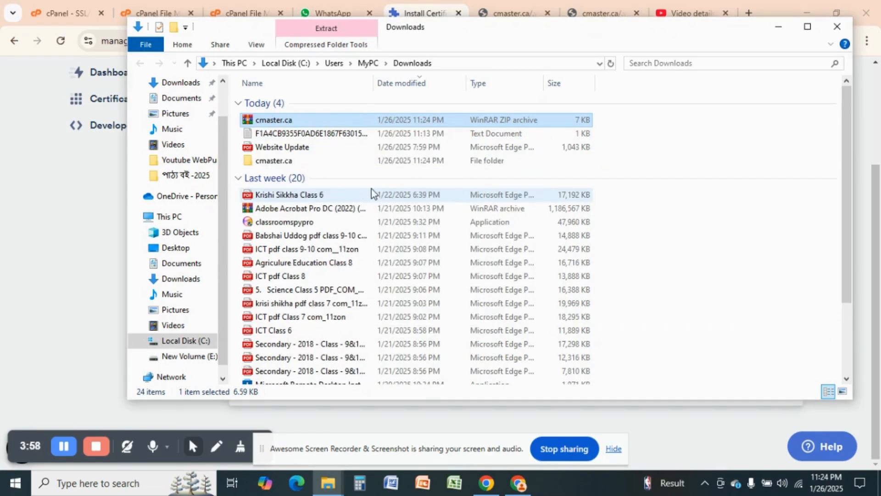
{"action": "left_click", "coordinate": [279, 163]}
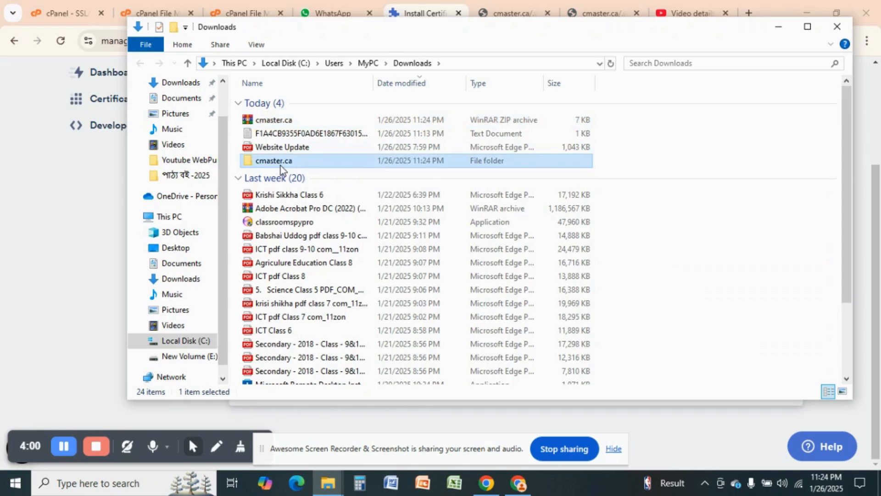
{"action": "double_click", "coordinate": [280, 166]}
Step: Check the extracted ca_bundle, certificate and private.key files, then minimize File Explorer
{"action": "left_click_drag", "start_coordinate": [301, 205], "coordinate": [300, 101]}
{"action": "left_click", "coordinate": [340, 205]}
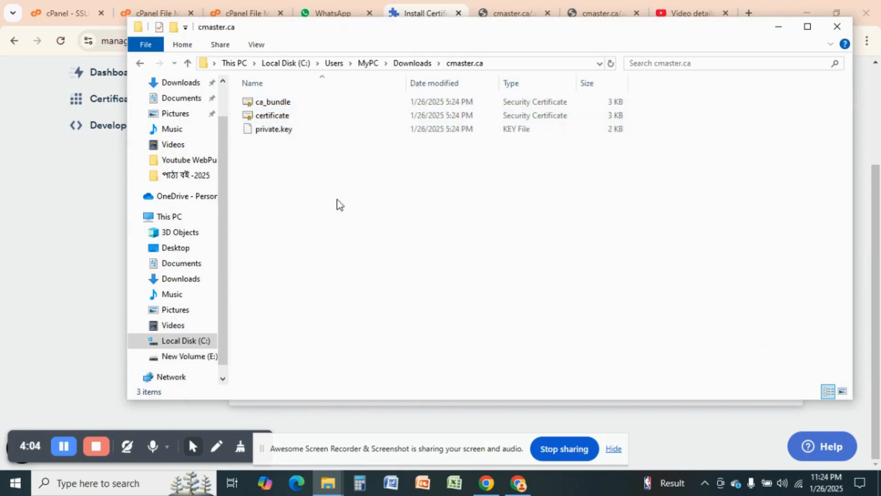
{"action": "left_click", "coordinate": [318, 105]}
{"action": "left_click", "coordinate": [319, 118]}
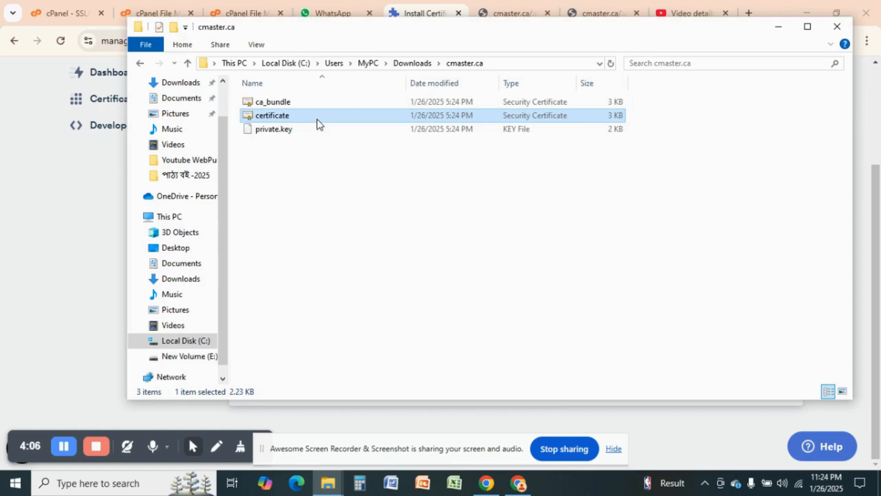
{"action": "left_click", "coordinate": [320, 132]}
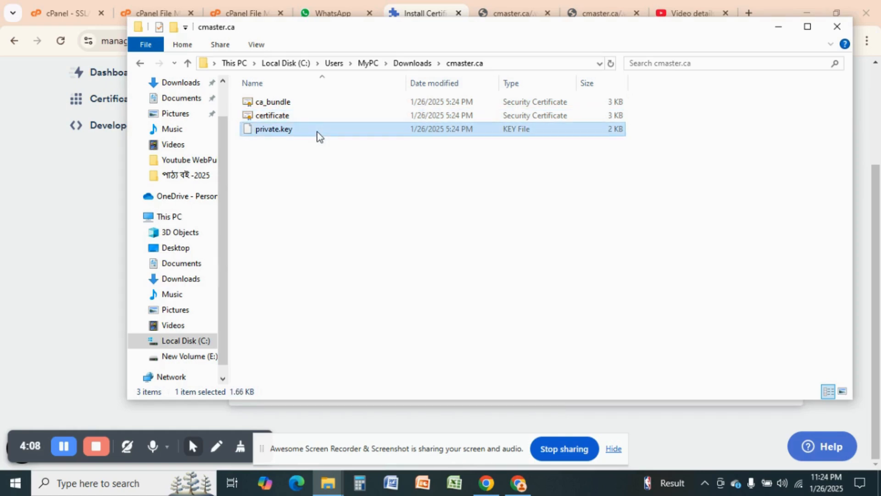
{"action": "left_click", "coordinate": [329, 199]}
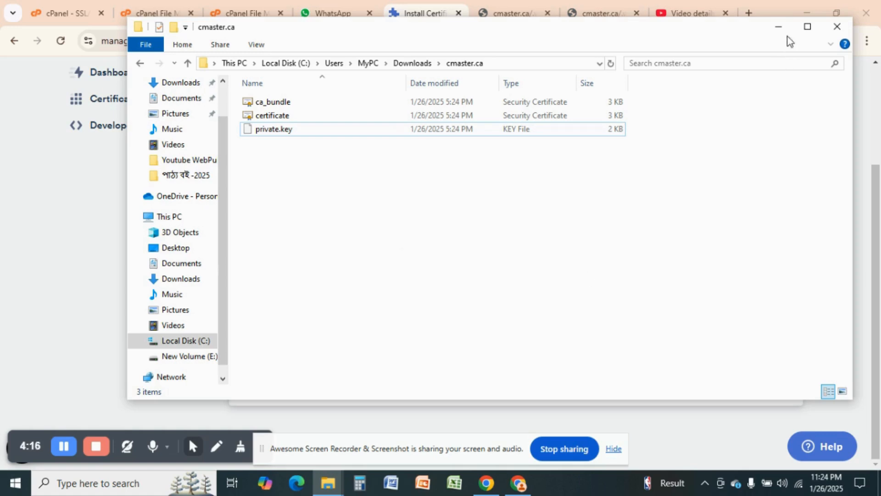
{"action": "left_click", "coordinate": [779, 27]}
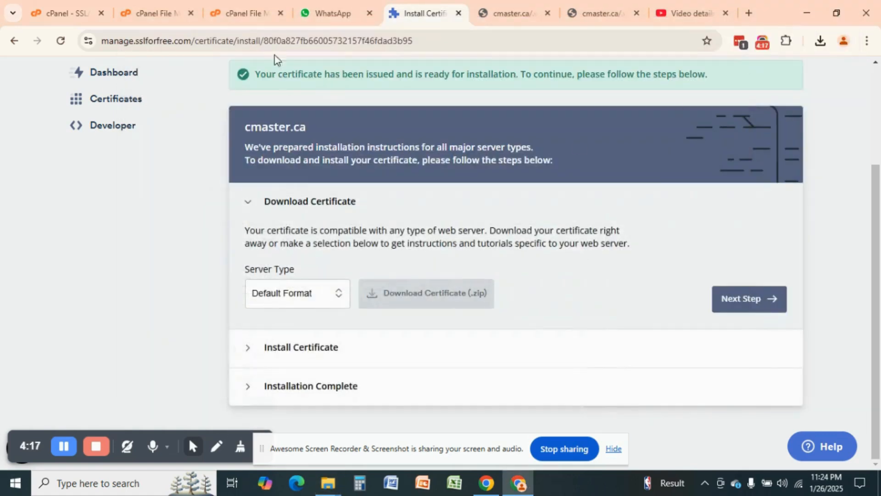
Step: Close the ZeroSSL install, extra cmaster.ca, cPanel File Upload and File Manager tabs, returning to cPanel's SSL/TLS tab
{"action": "left_click", "coordinate": [458, 13]}
{"action": "left_click", "coordinate": [458, 14]}
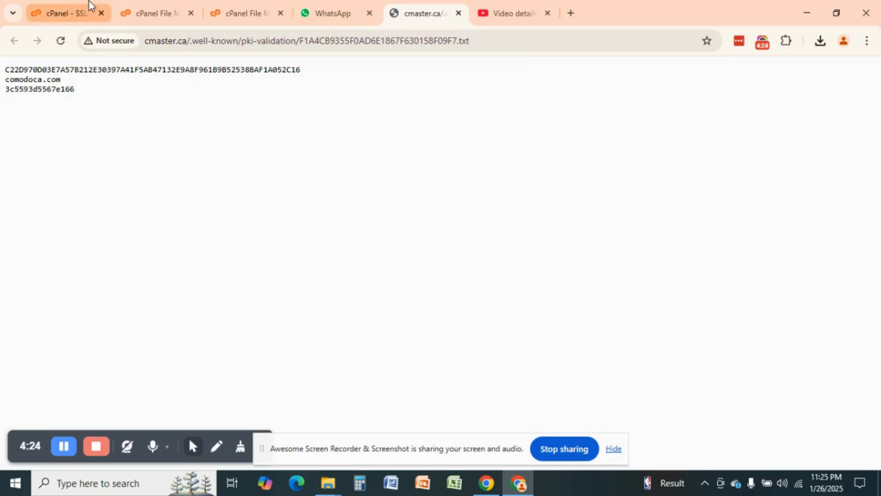
{"action": "left_click", "coordinate": [232, 0]}
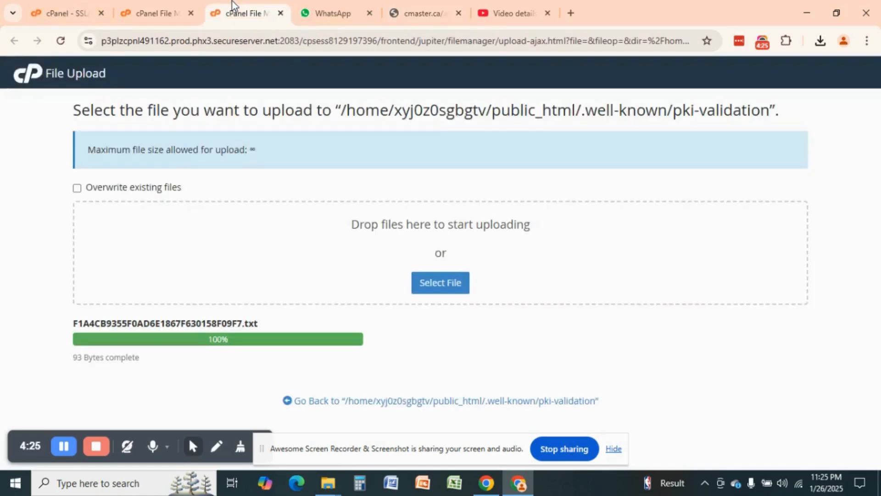
{"action": "left_click", "coordinate": [281, 12]}
{"action": "left_click", "coordinate": [157, 12]}
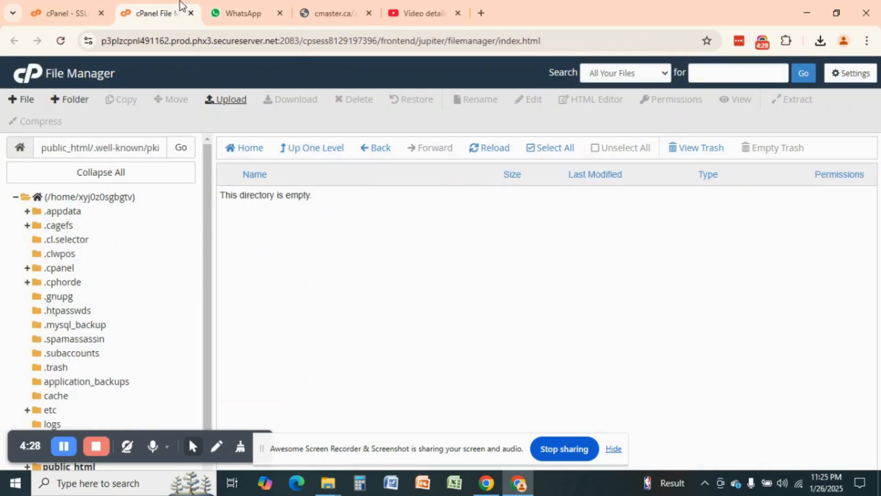
{"action": "left_click", "coordinate": [191, 12]}
{"action": "left_click", "coordinate": [69, 13]}
{"action": "left_click", "coordinate": [626, 76]}
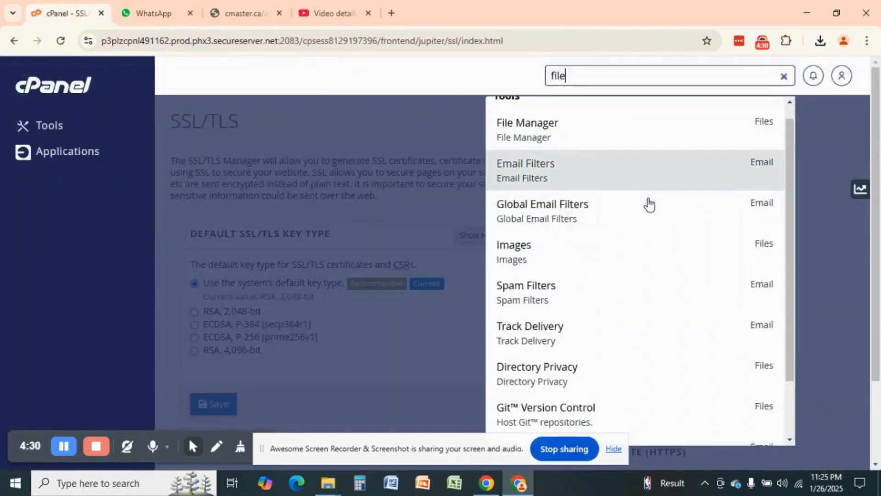
Step: Replace the tool search 'file' with 'ssl', open SSL/TLS, and review its keys, CSRs and certificates sections
{"action": "double_click", "coordinate": [623, 78]}
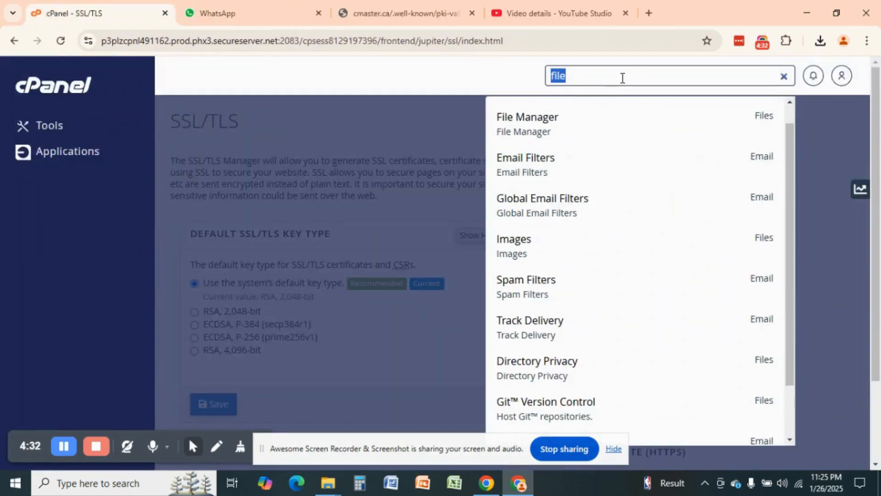
{"action": "type", "text": "ssl"}
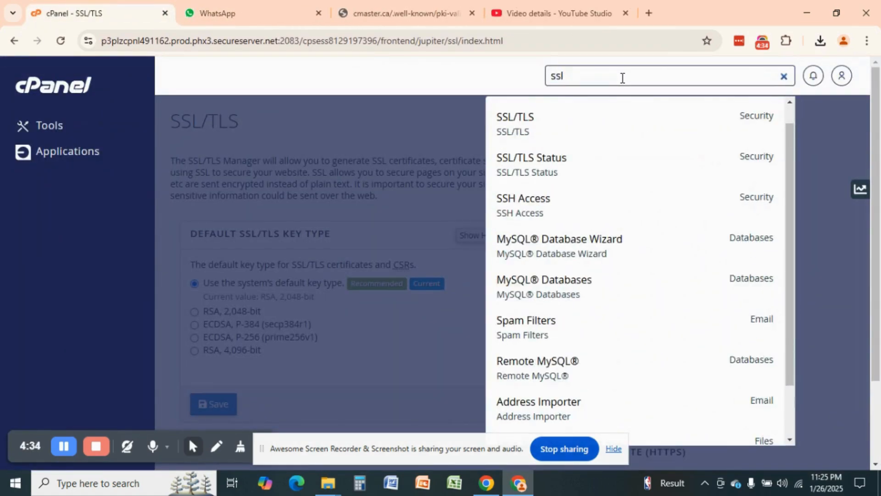
{"action": "left_click", "coordinate": [515, 117]}
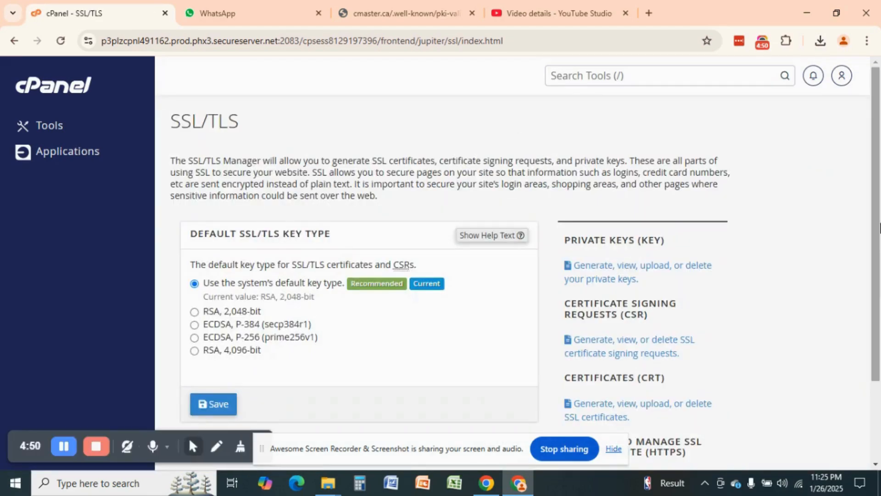
{"action": "scroll", "coordinate": [880, 247], "scroll_direction": "down", "scroll_amount": 3}
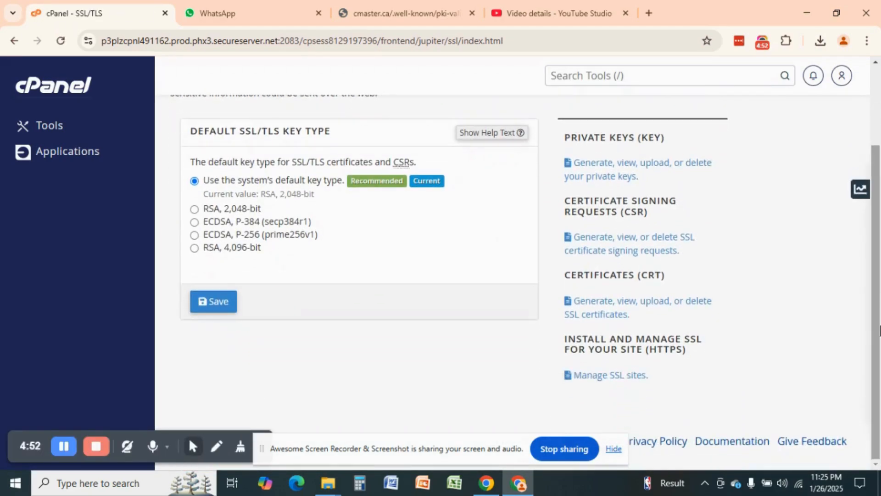
{"action": "scroll", "coordinate": [880, 294], "scroll_direction": "up", "scroll_amount": 3}
{"action": "scroll", "coordinate": [880, 264], "scroll_direction": "down", "scroll_amount": 3}
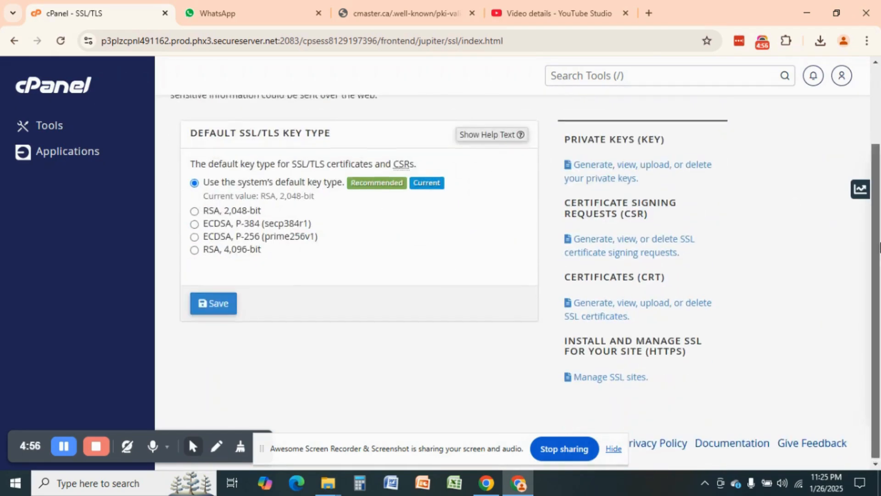
{"action": "scroll", "coordinate": [880, 233], "scroll_direction": "up", "scroll_amount": 3}
{"action": "scroll", "coordinate": [880, 233], "scroll_direction": "down", "scroll_amount": 3}
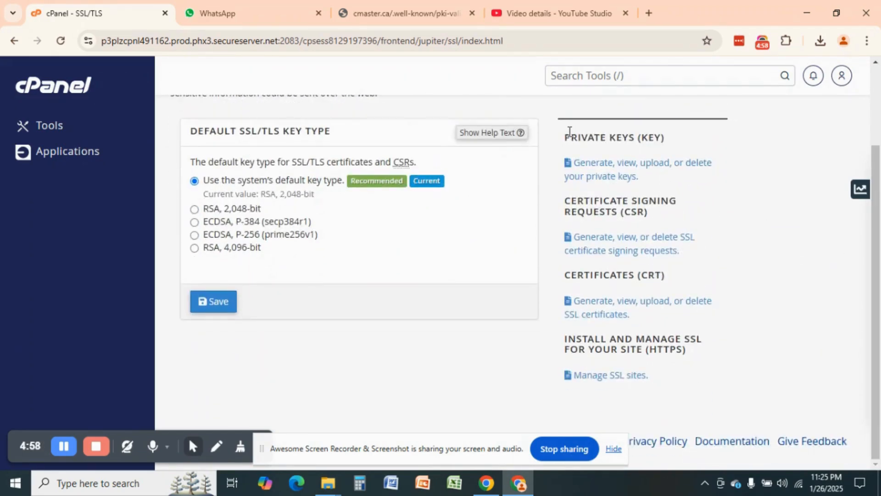